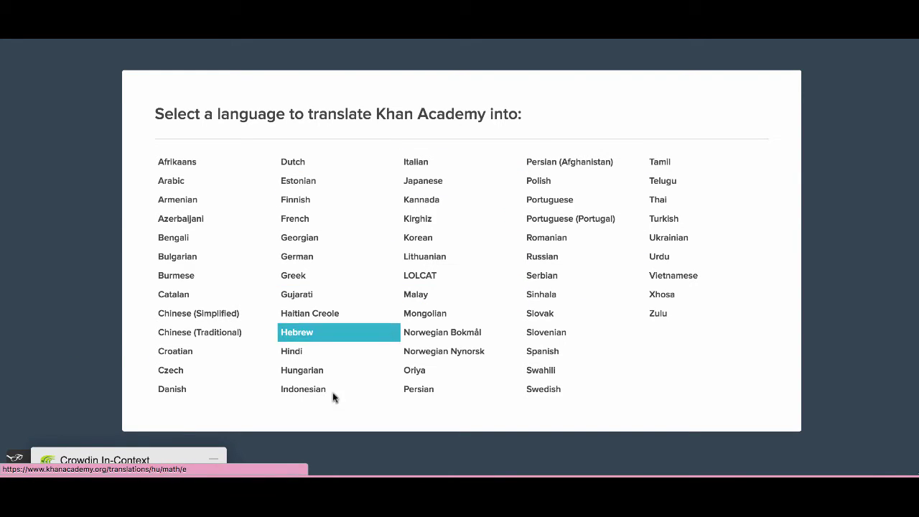
Pick Danish as the translation language and browse to the Algebra basics exercises
left_click(179, 389)
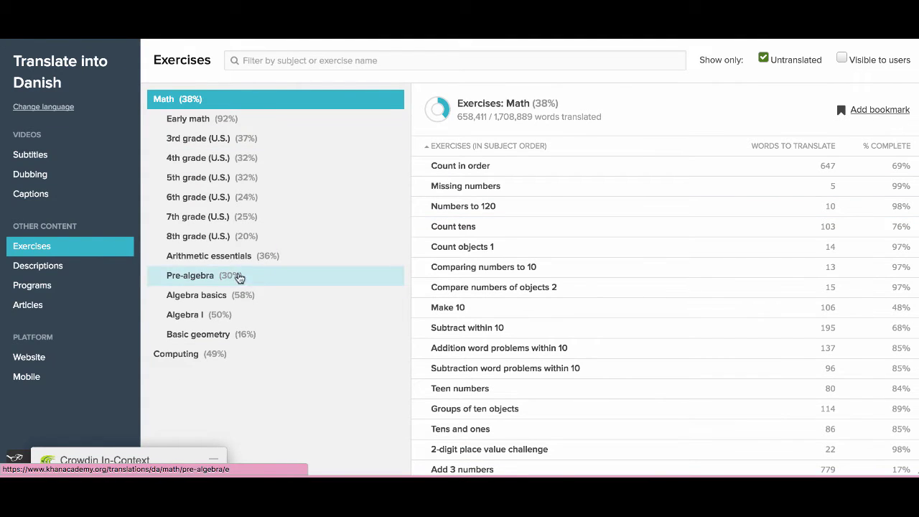
left_click(242, 294)
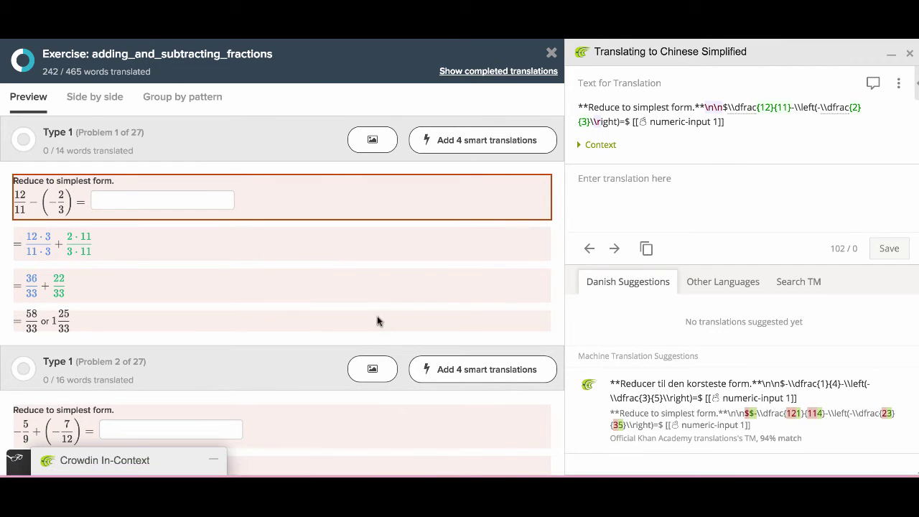
Show the exercise side by side after briefly trying Group by pattern, scrolling Problem 1's sentences
left_click(89, 101)
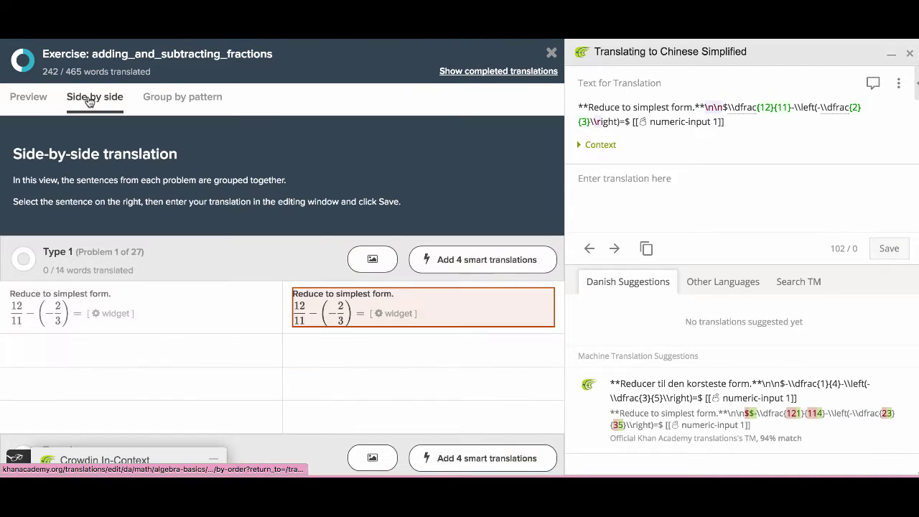
left_click(181, 103)
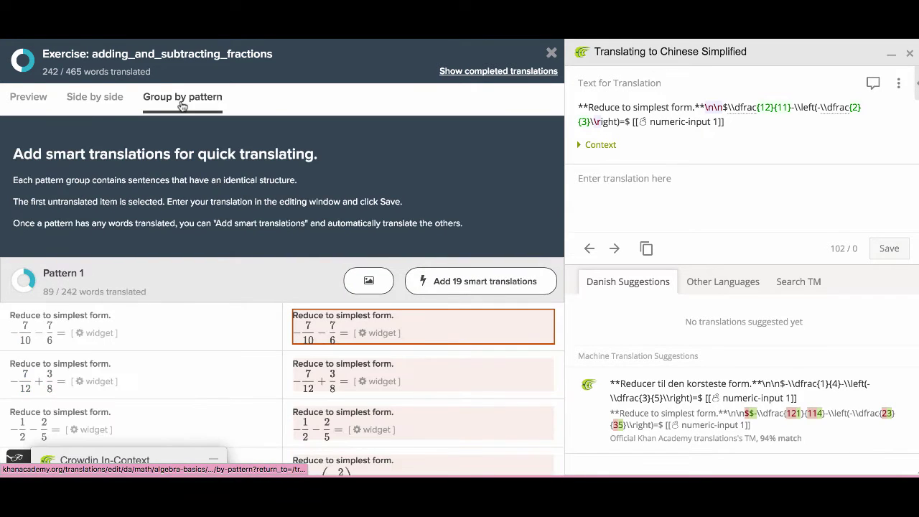
left_click(101, 104)
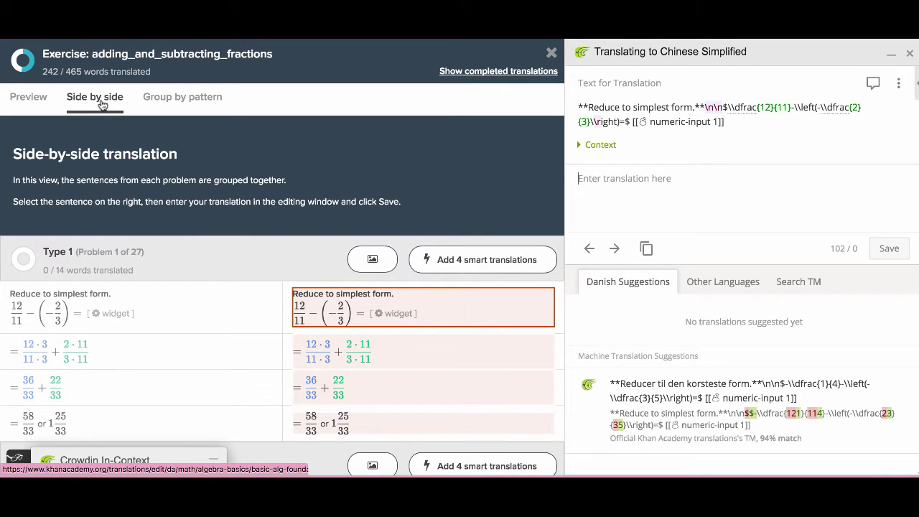
scroll(280, 236, "down", 1)
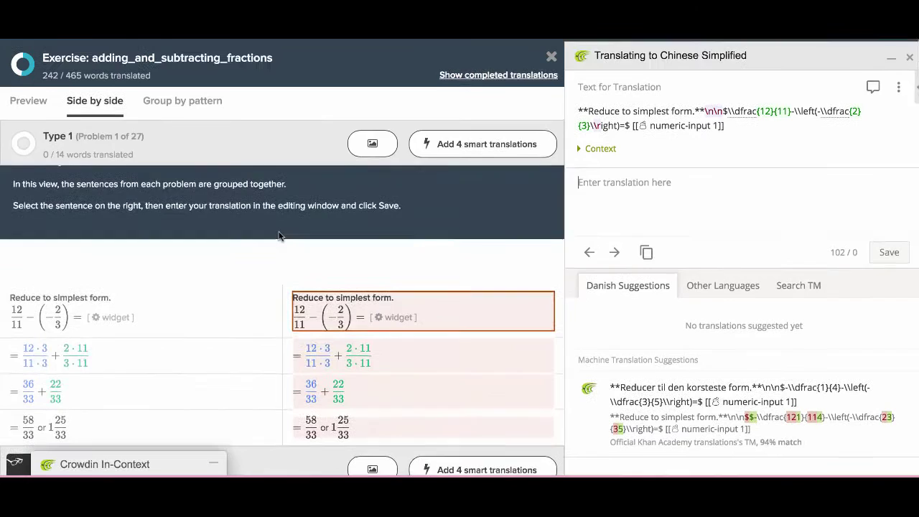
scroll(279, 236, "up", 2)
scroll(277, 286, "down", 3)
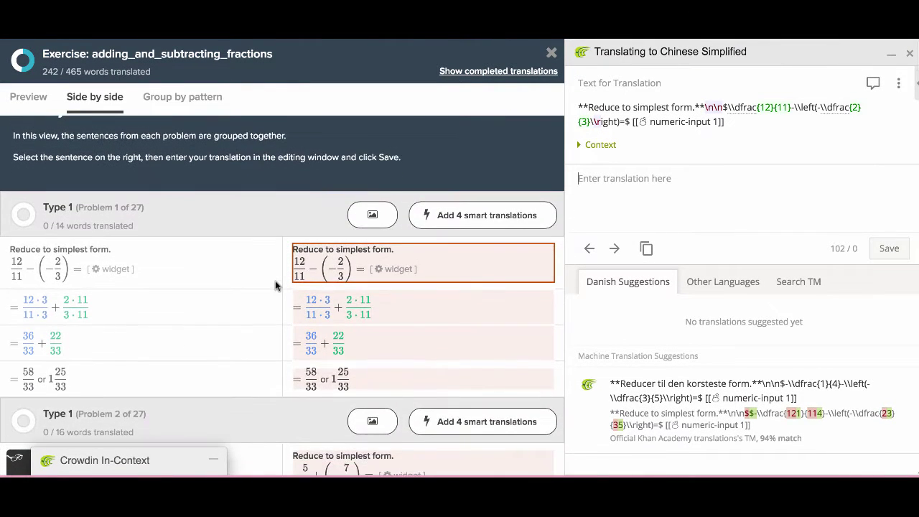
scroll(275, 285, "up", 1)
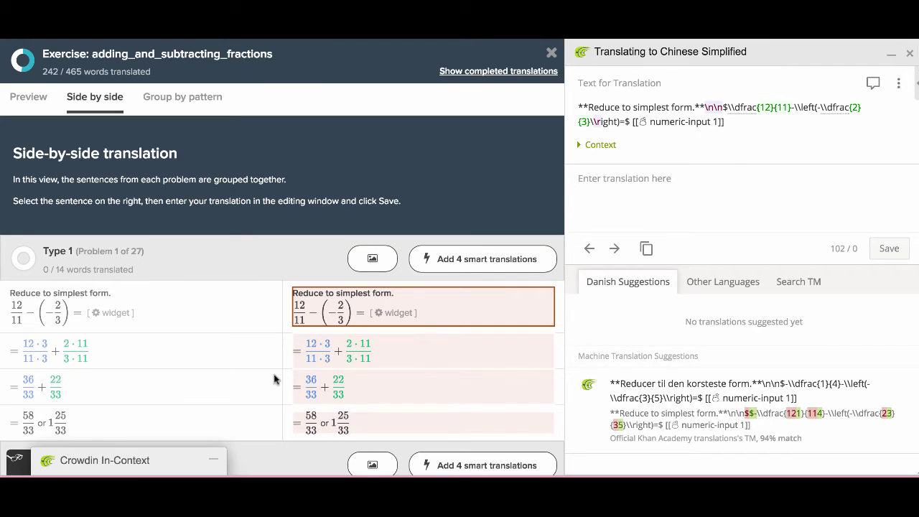
scroll(272, 381, "down", 2)
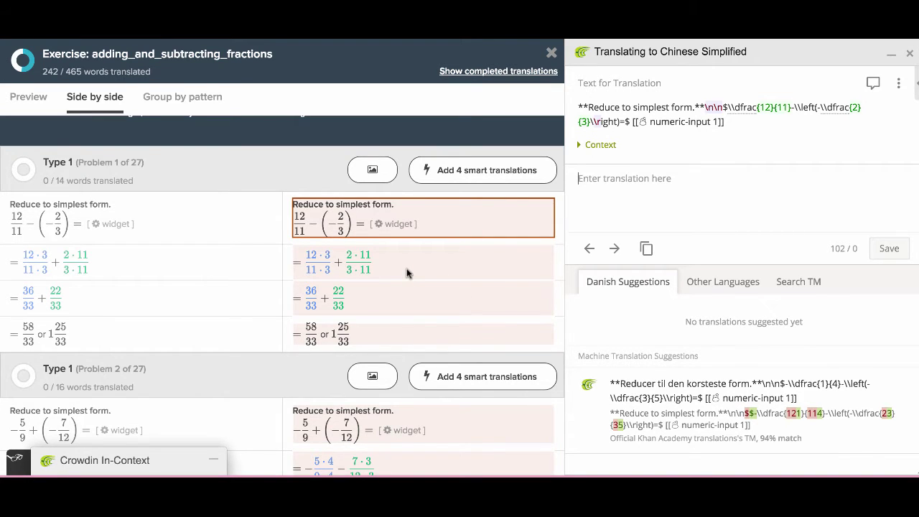
scroll(406, 273, "down", 1)
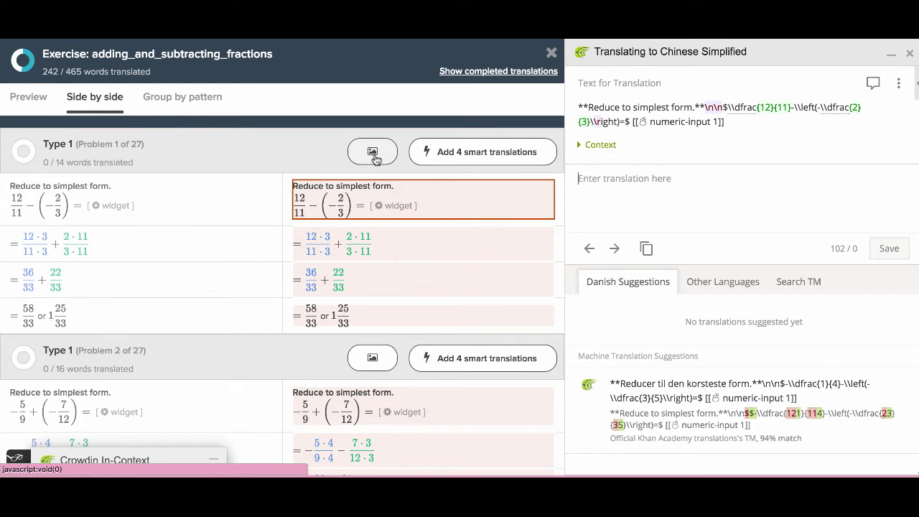
left_click(373, 153)
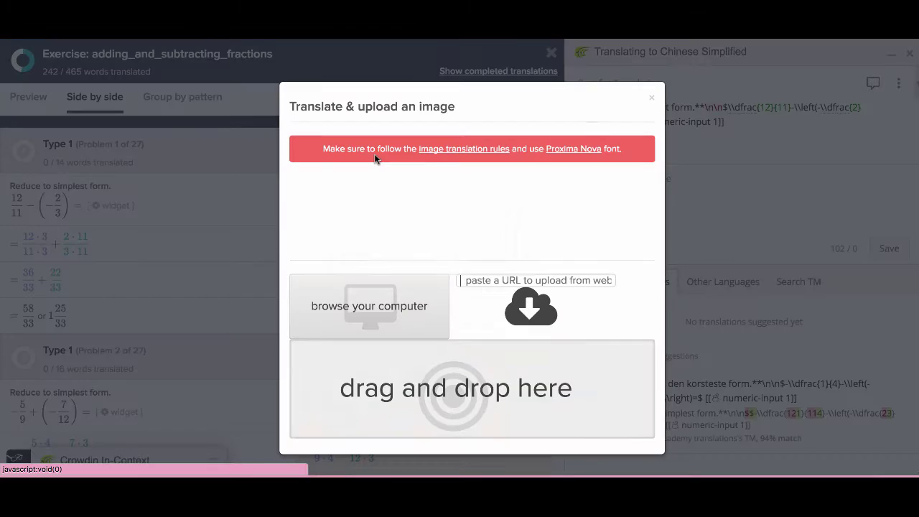
left_click(652, 99)
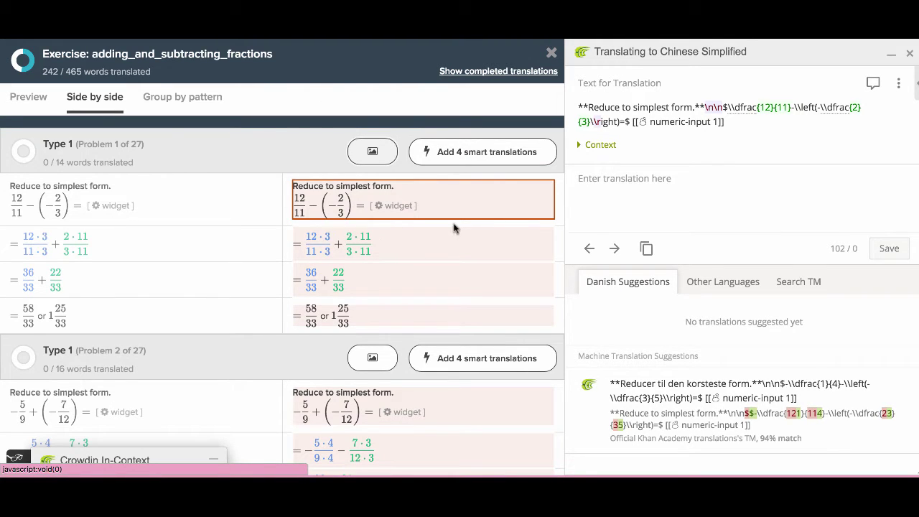
Add Problem 1's 4 Danish smart translations, review its rows, then load Problem 2's first sentence
left_click(498, 160)
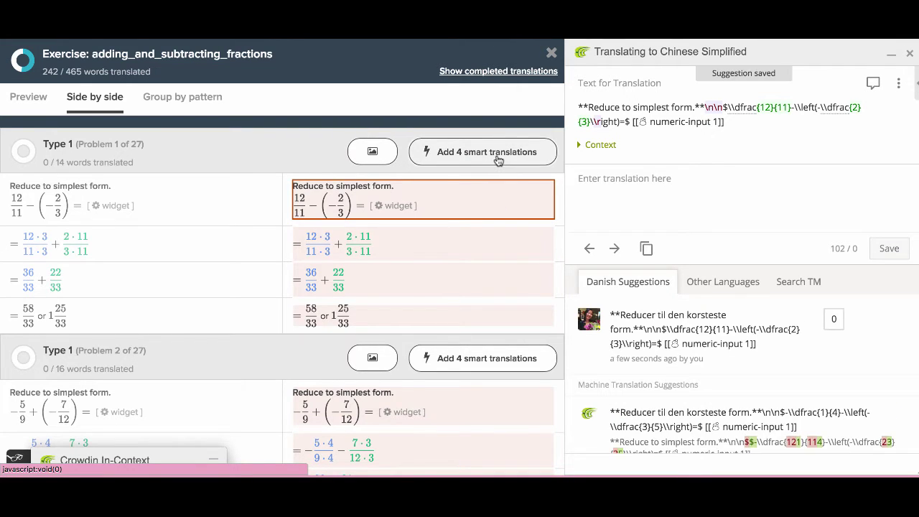
left_click(459, 207)
left_click(445, 240)
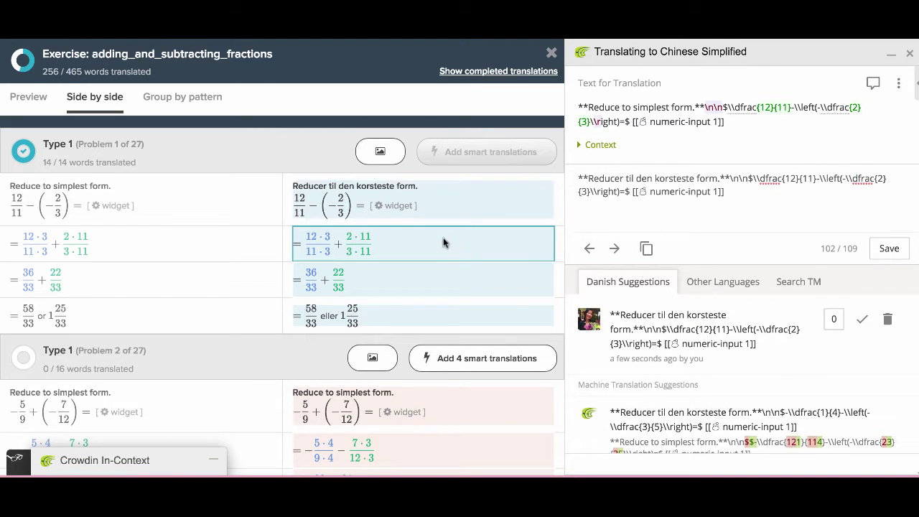
left_click(437, 214)
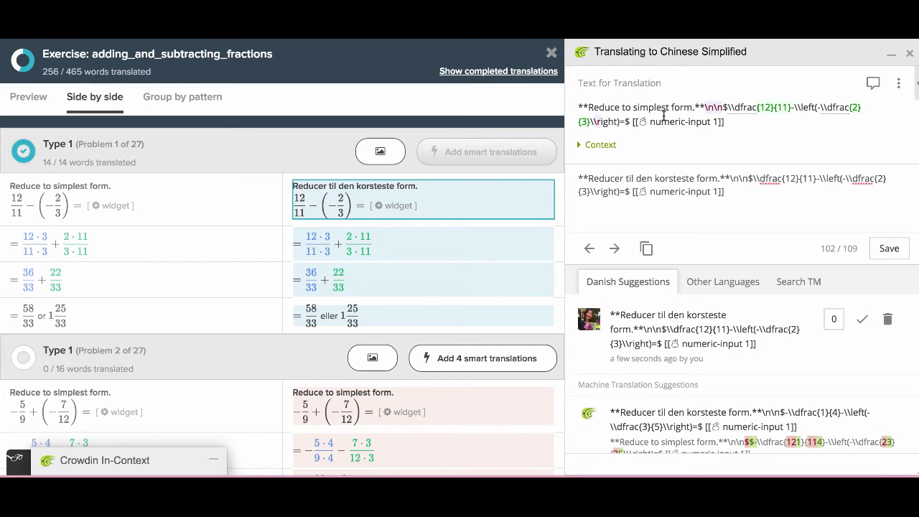
left_click(438, 406)
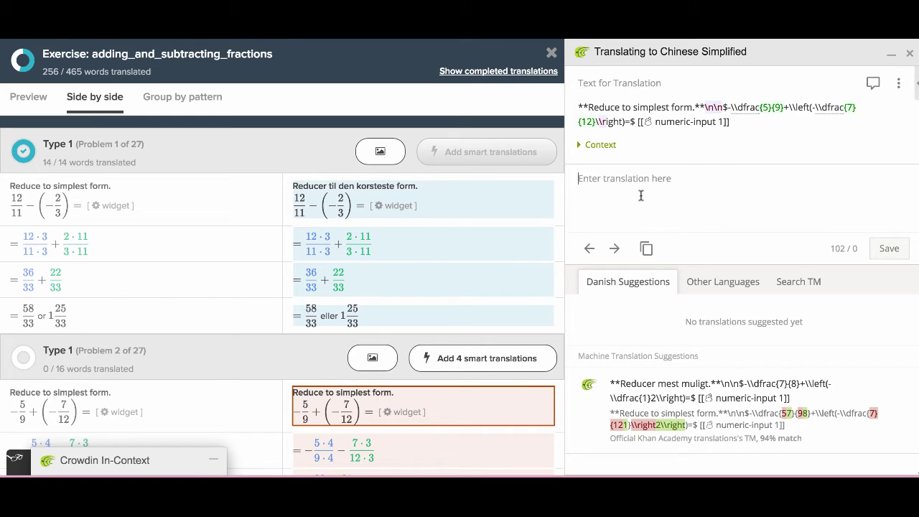
Type 'Redu' in the first sentence, then copy the 20/36 − 21/36 step's source into its translation
type("Reduce")
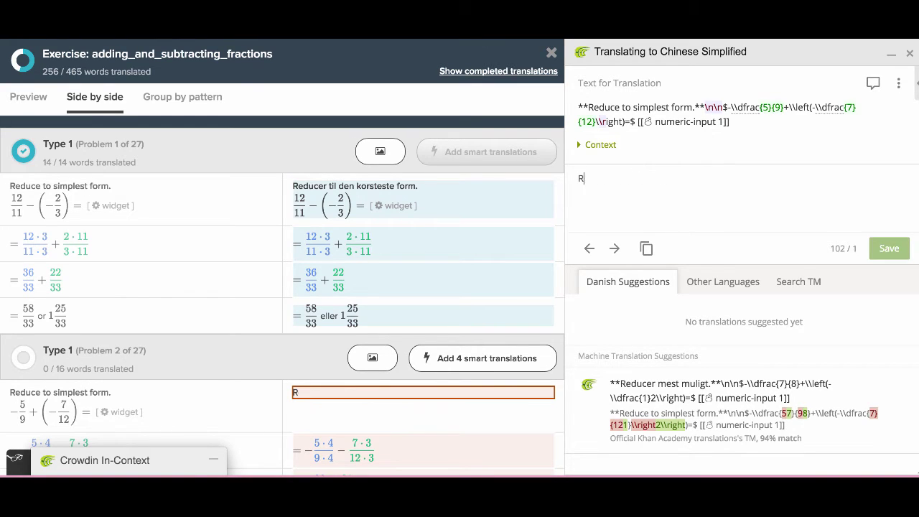
left_click(591, 248)
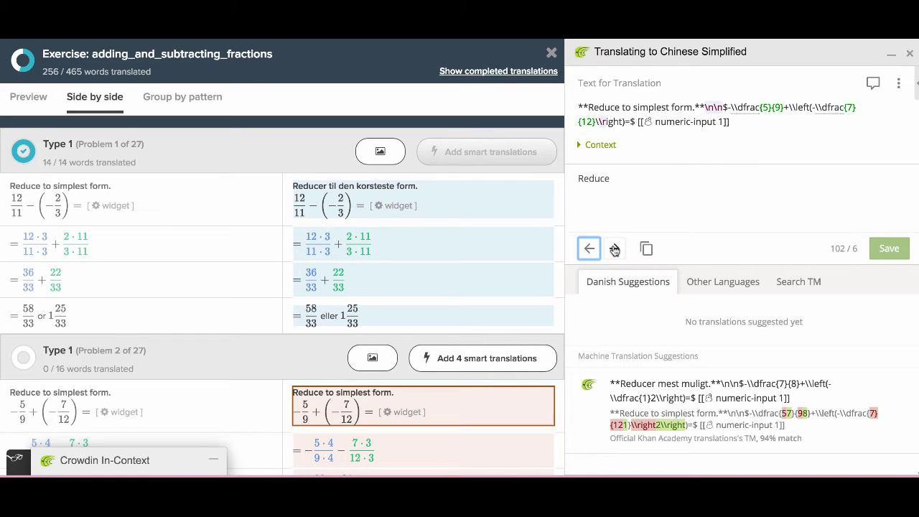
left_click(614, 248)
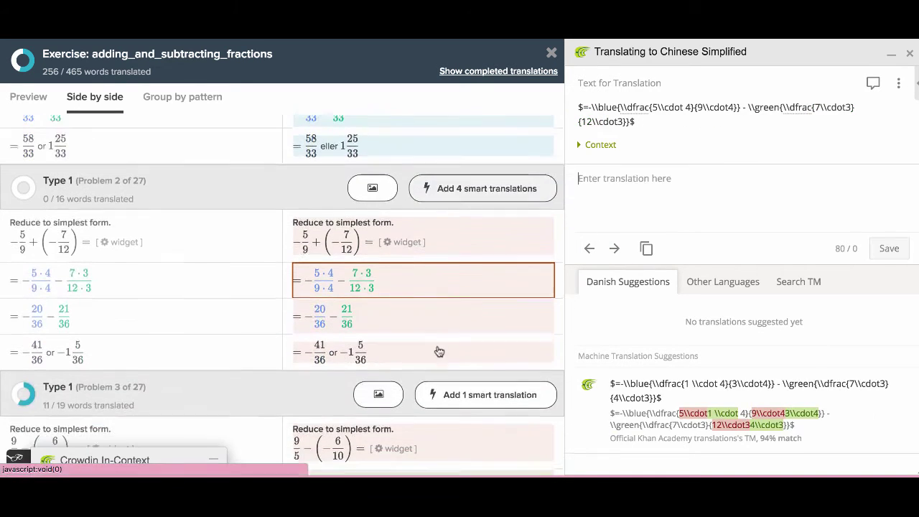
left_click(614, 249)
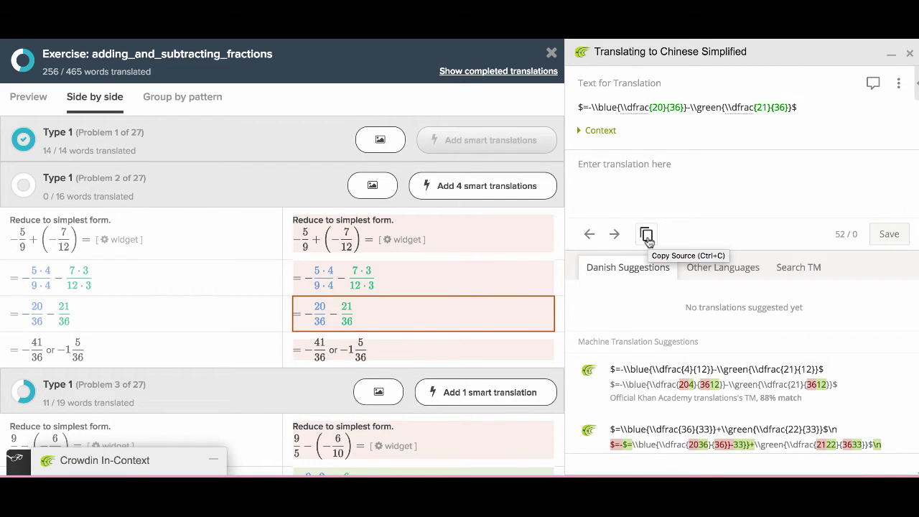
left_click(646, 236)
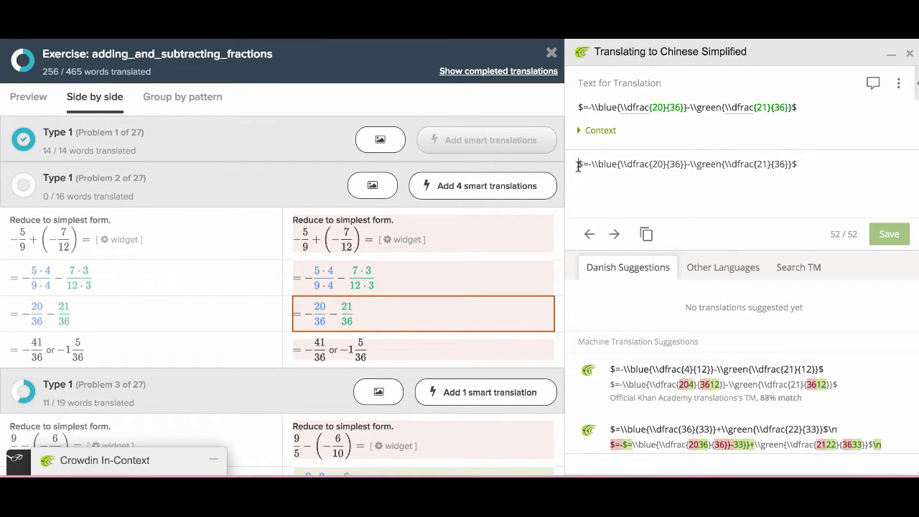
left_click_drag(578, 166, 870, 173)
left_click(833, 175)
left_click(470, 357)
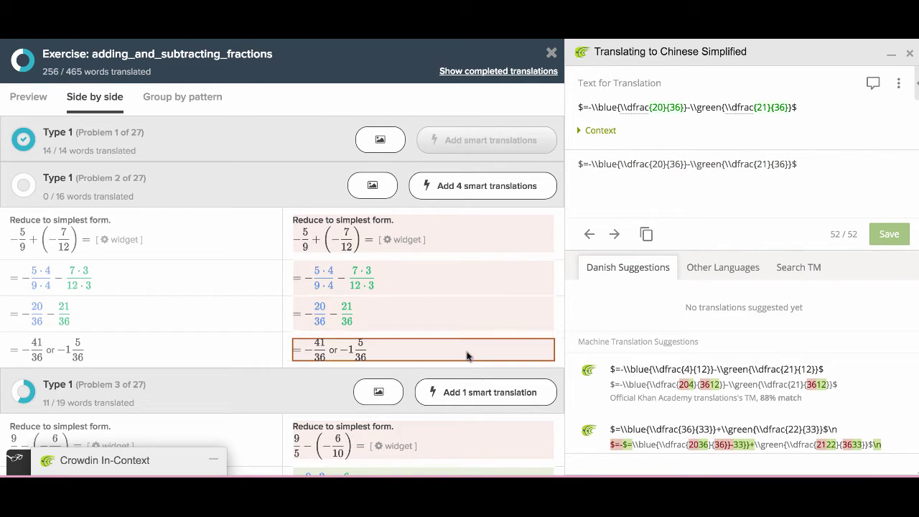
Copy the 41/36 string's source into its translation, post a 'hi!' comment, and view its glossary terms
left_click(646, 235)
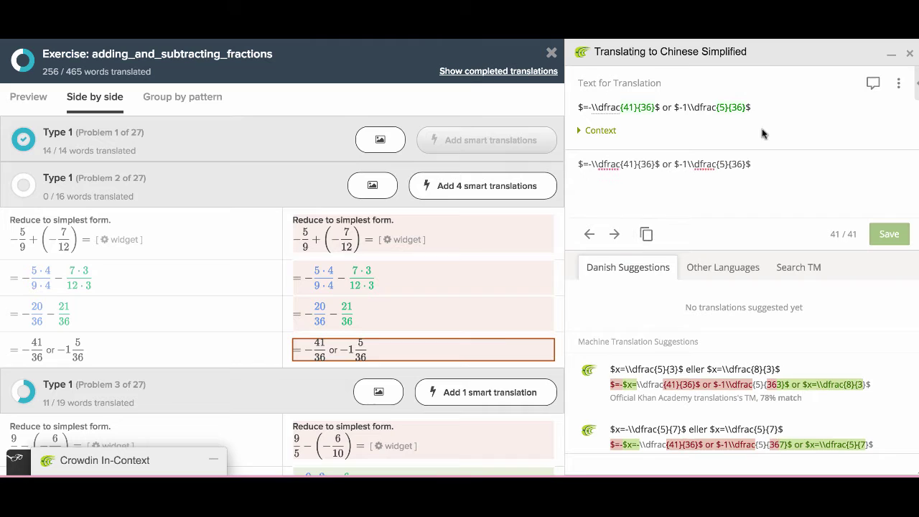
left_click(915, 86)
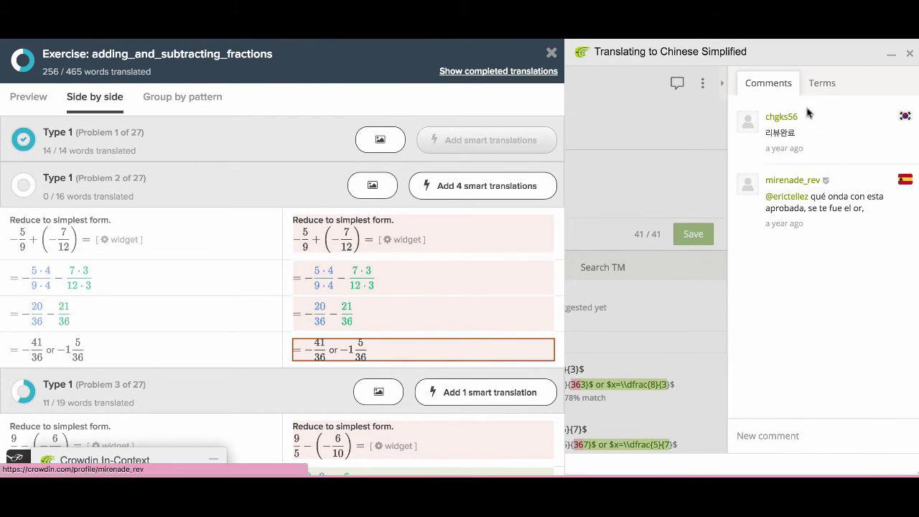
left_click(769, 435)
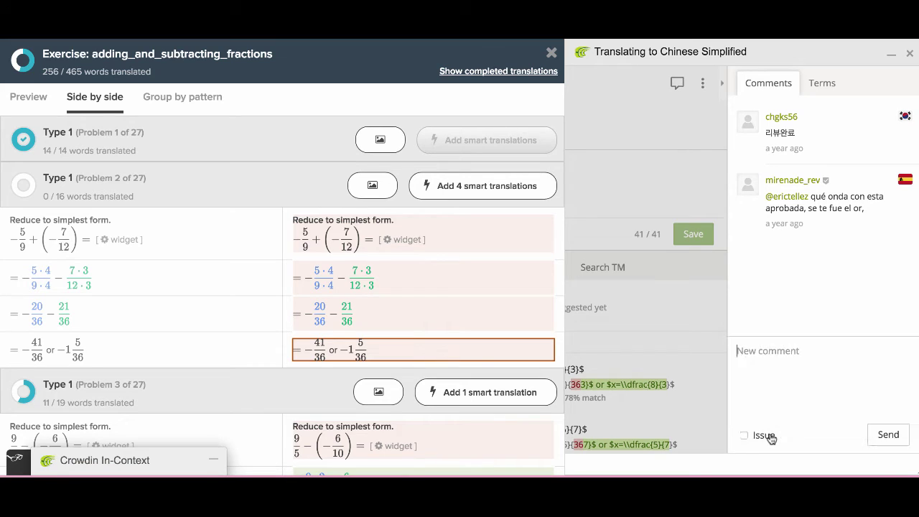
type("hi!")
left_click(885, 435)
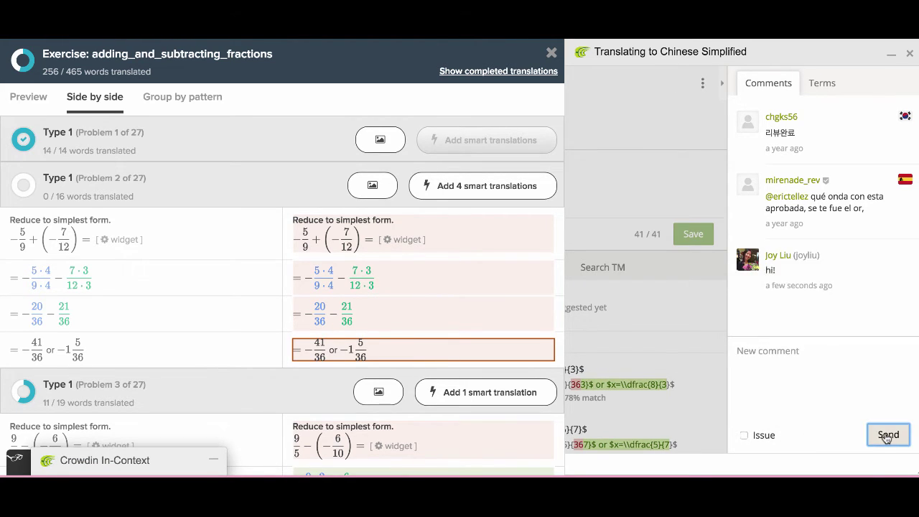
left_click(827, 87)
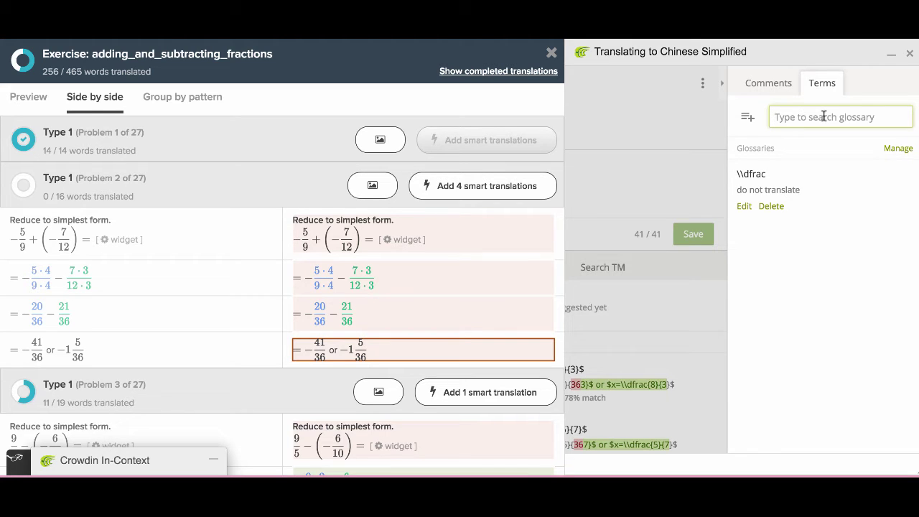
Search the glossary for 'subt', then collapse the Comments/Terms side panel
type("subtraction")
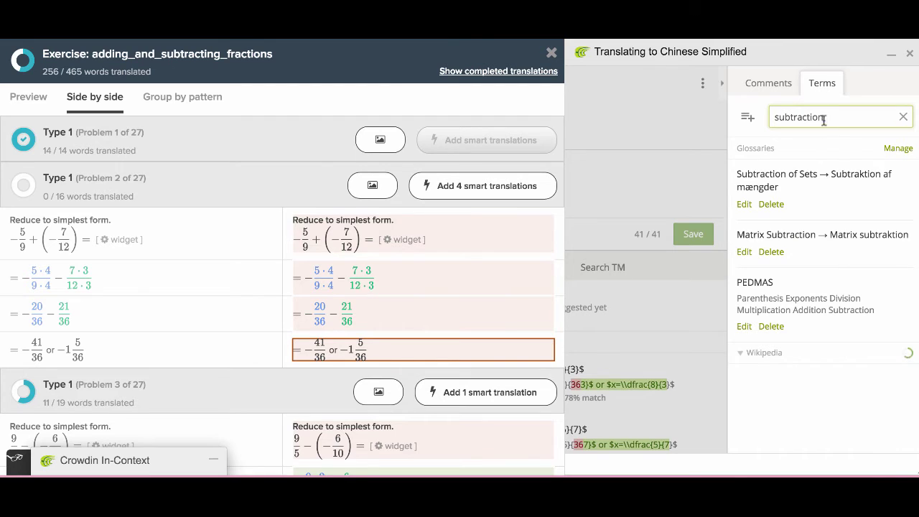
left_click(723, 88)
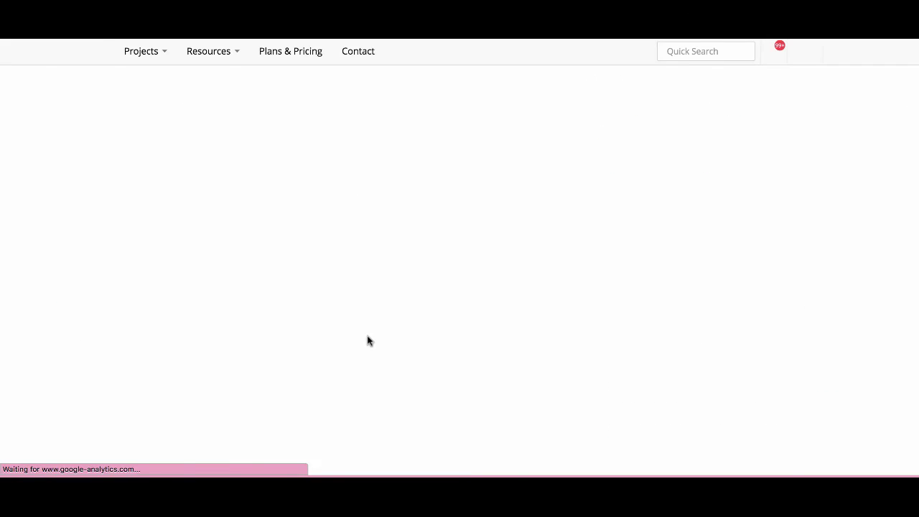
scroll(337, 342, "down", 5)
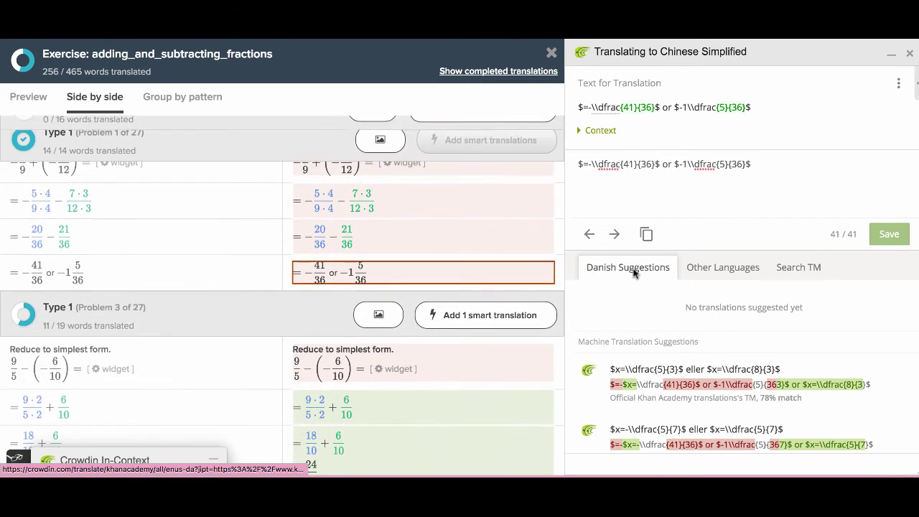
Insert the Danish machine suggestion for Problem 3's 'Reduce to simplest form', then load its 9·2/5·2 + 6/10 line
scroll(661, 374, "down", 2)
scroll(661, 374, "up", 1)
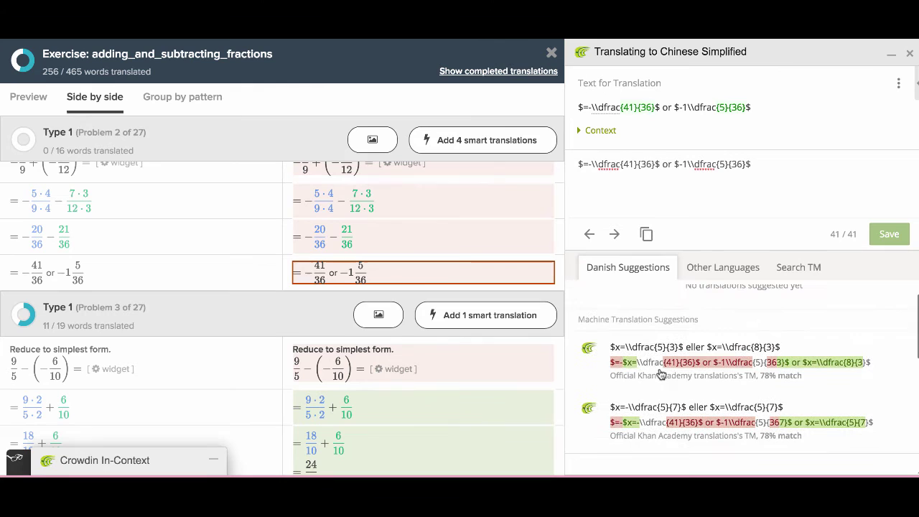
scroll(448, 351, "down", 1)
left_click(448, 351)
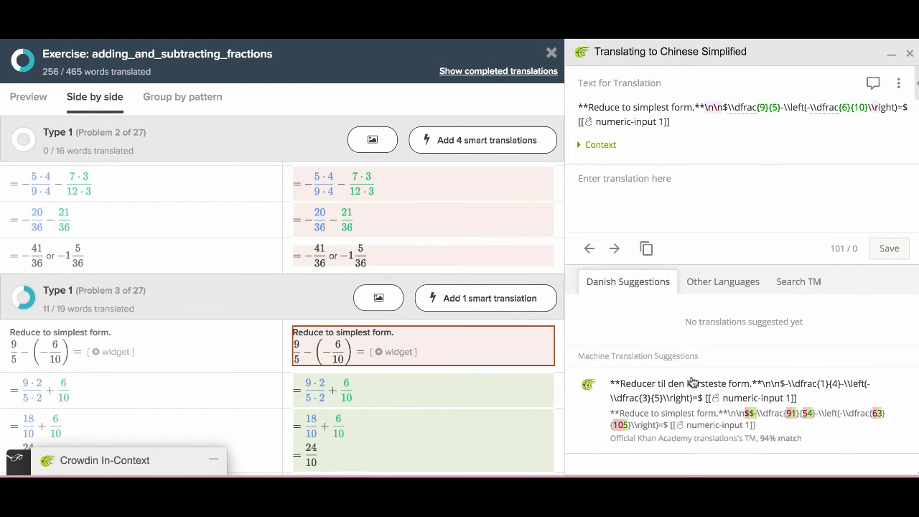
left_click(671, 413)
triple_click(673, 187)
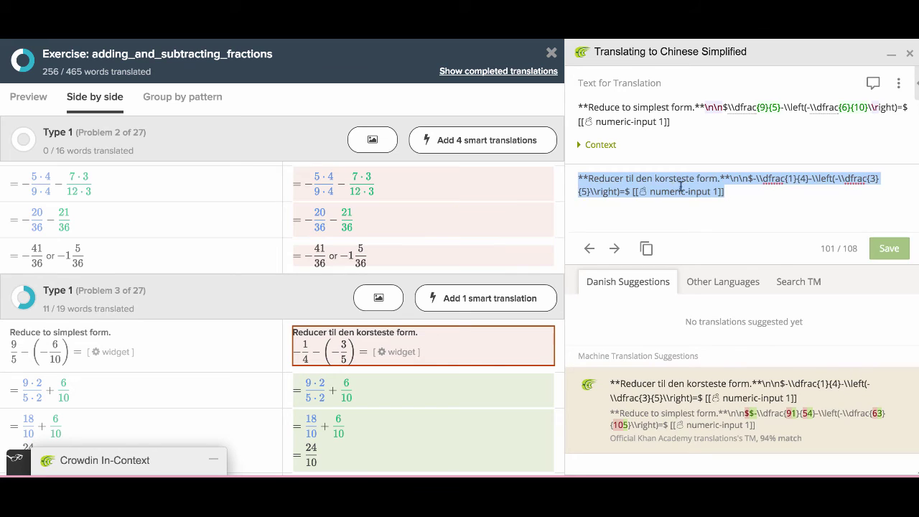
left_click(760, 198)
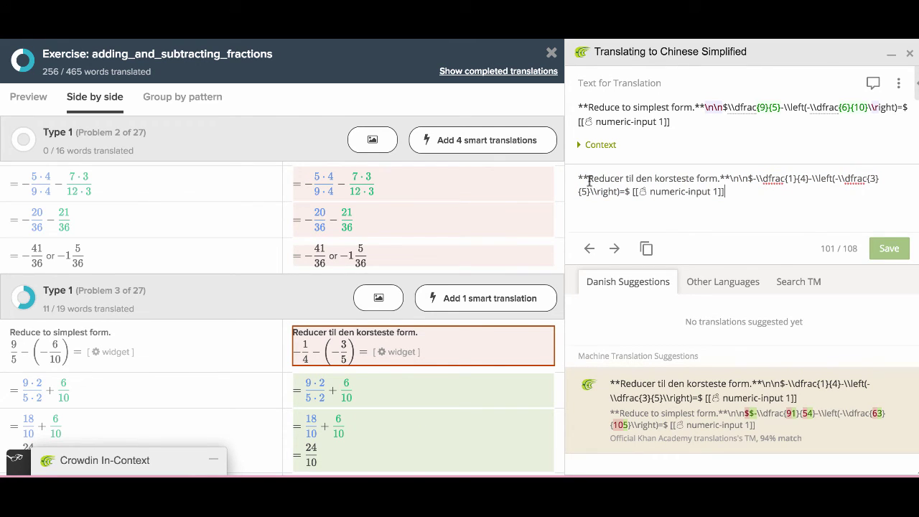
left_click(380, 388)
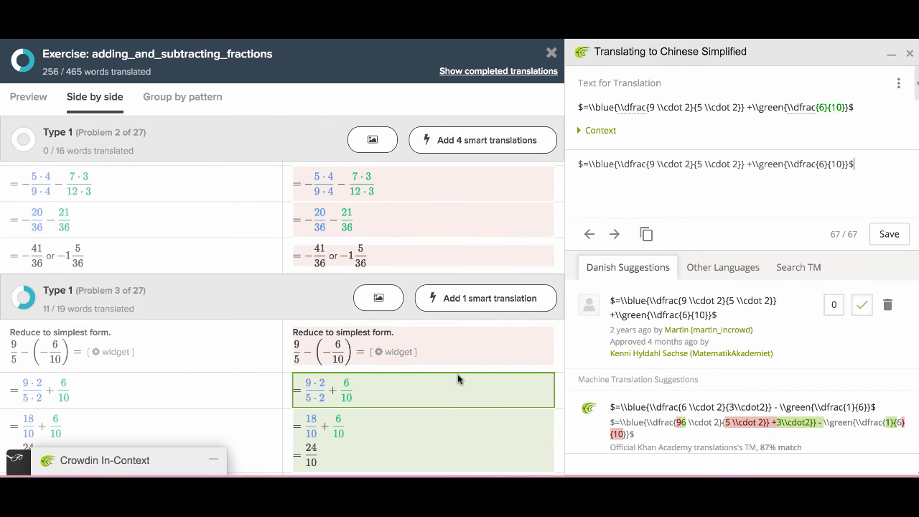
Check the line's translations in Other Languages, then search the translation memory for 'sub'
scroll(457, 374, "down", 2)
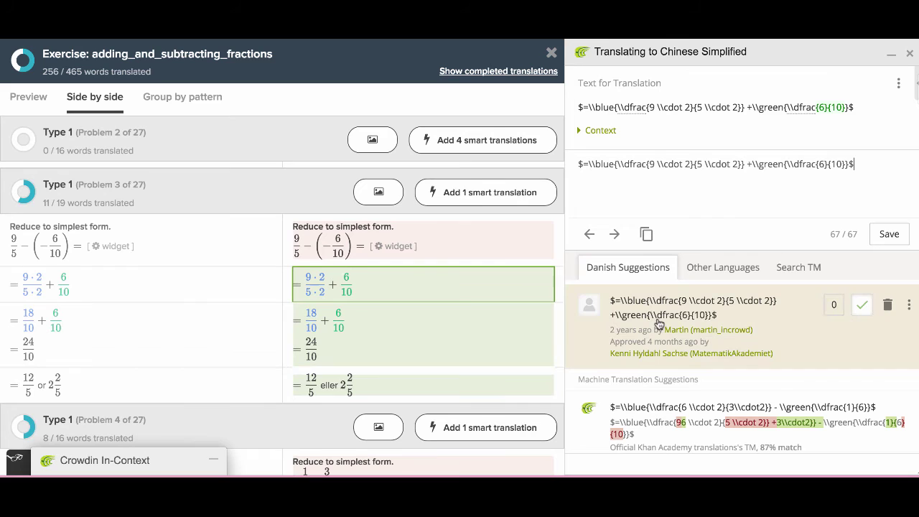
left_click(708, 276)
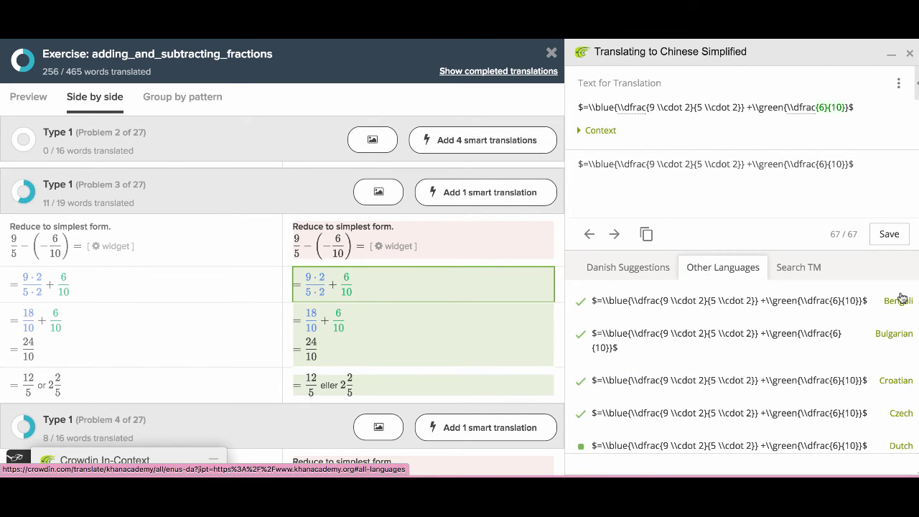
left_click(815, 274)
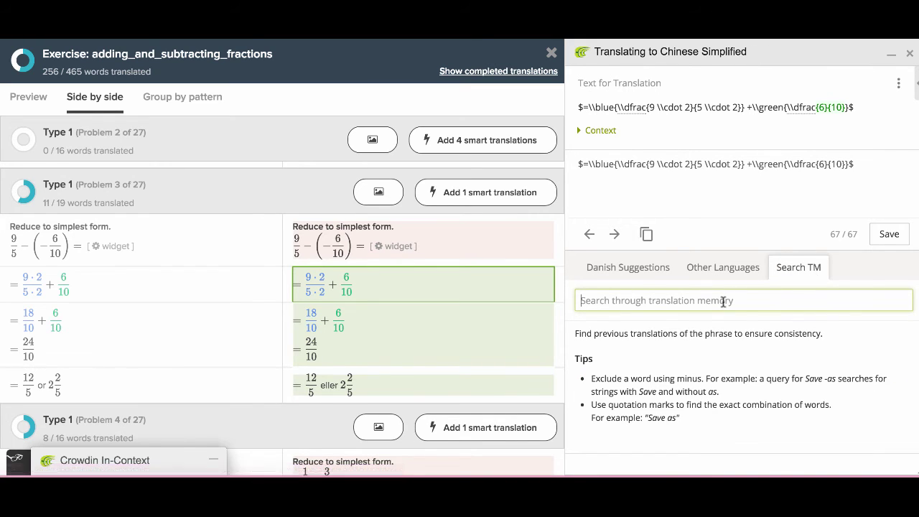
type("subtraction")
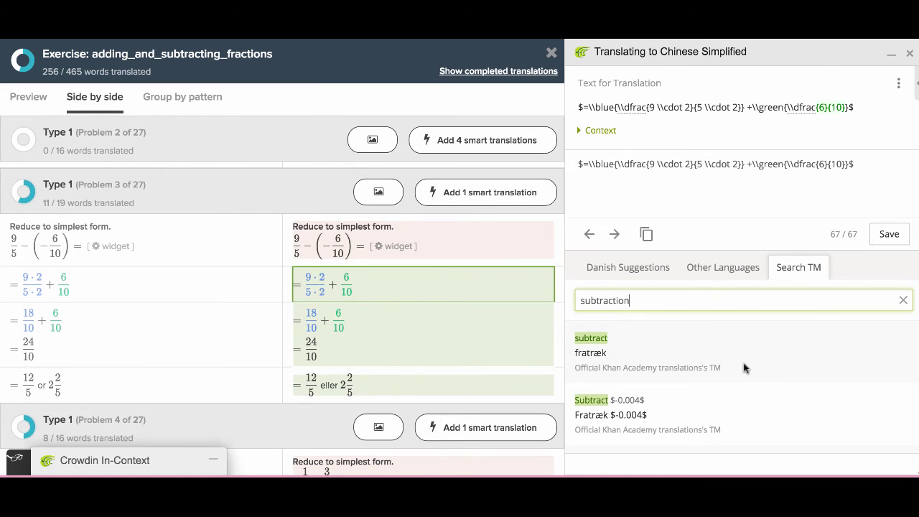
scroll(744, 365, "down", 2)
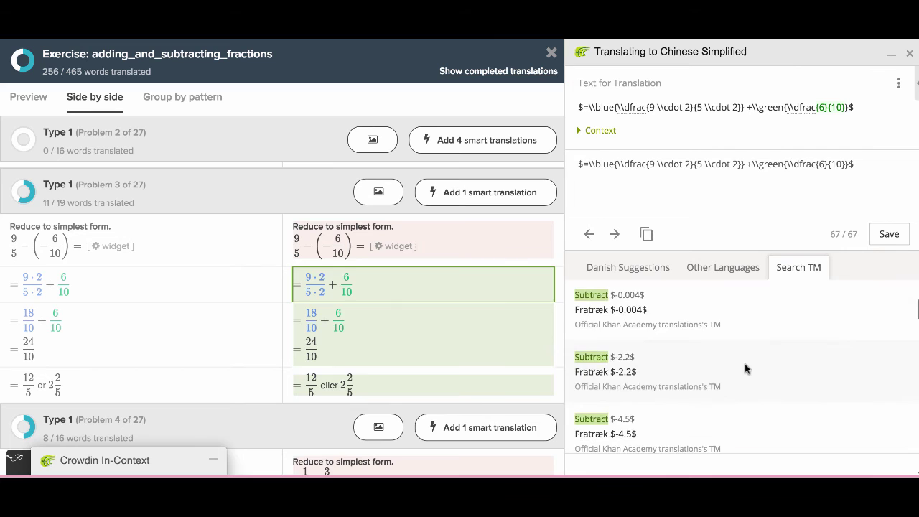
scroll(745, 363, "up", 3)
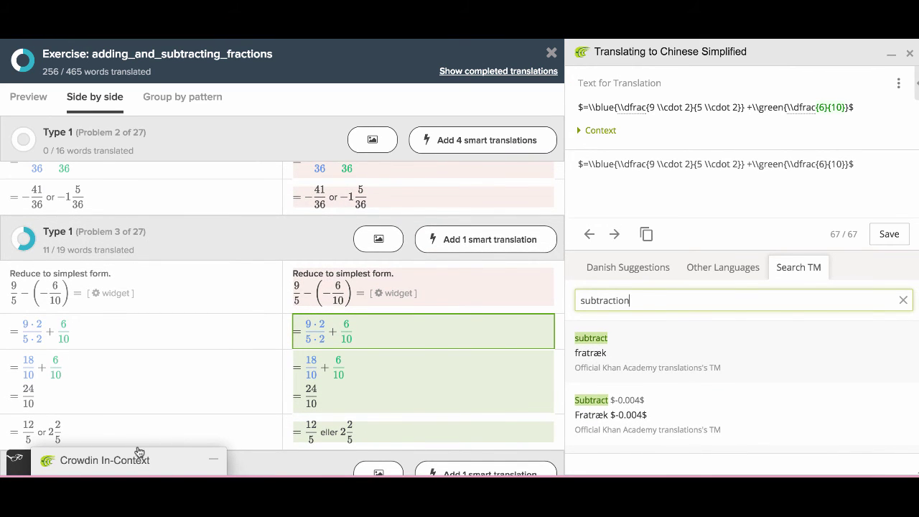
Expand the In-Context string list and search it for 'subtraction', finding no matching strings
left_click(166, 461)
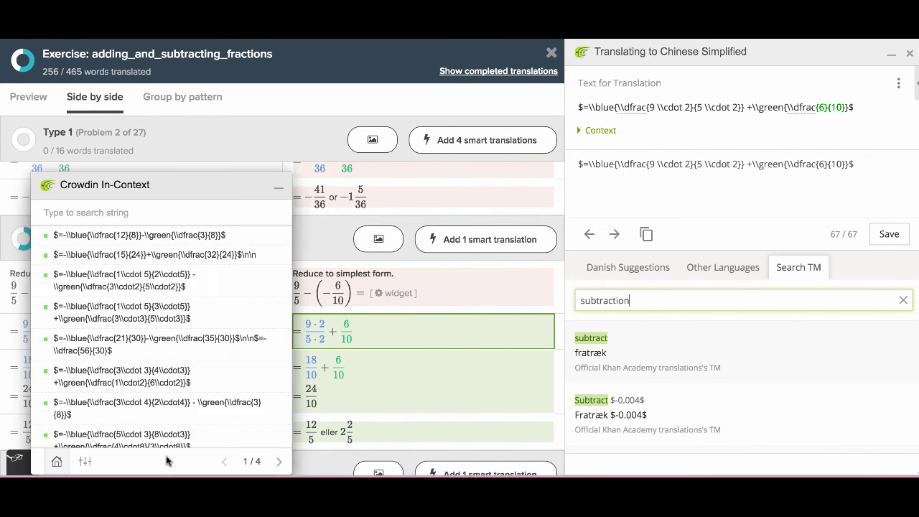
left_click(126, 214)
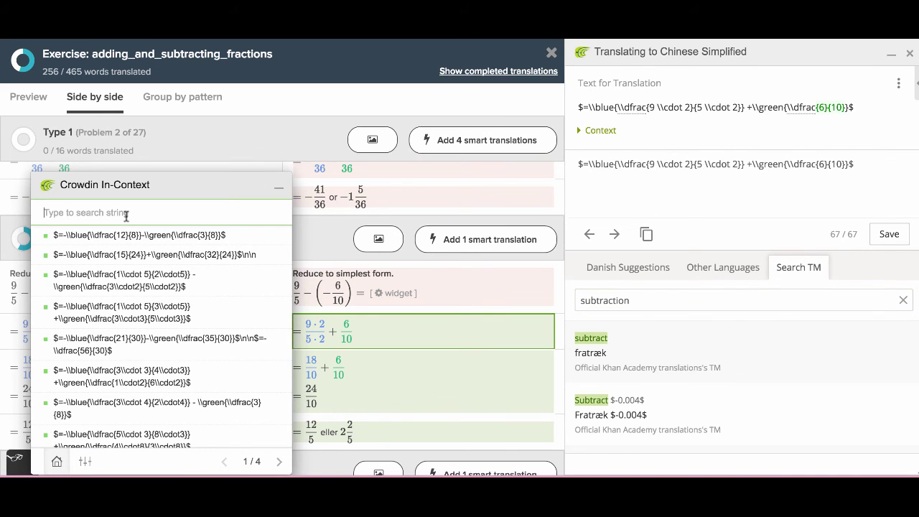
type("su")
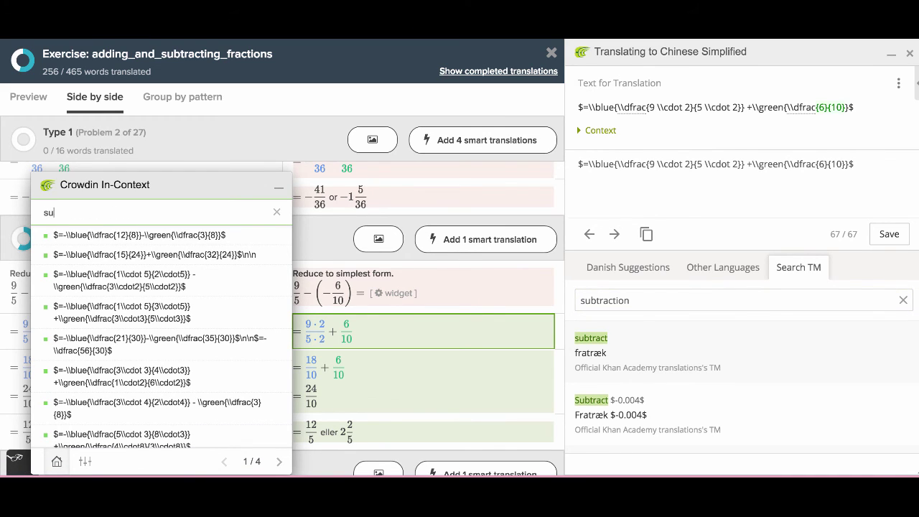
type("ctraction")
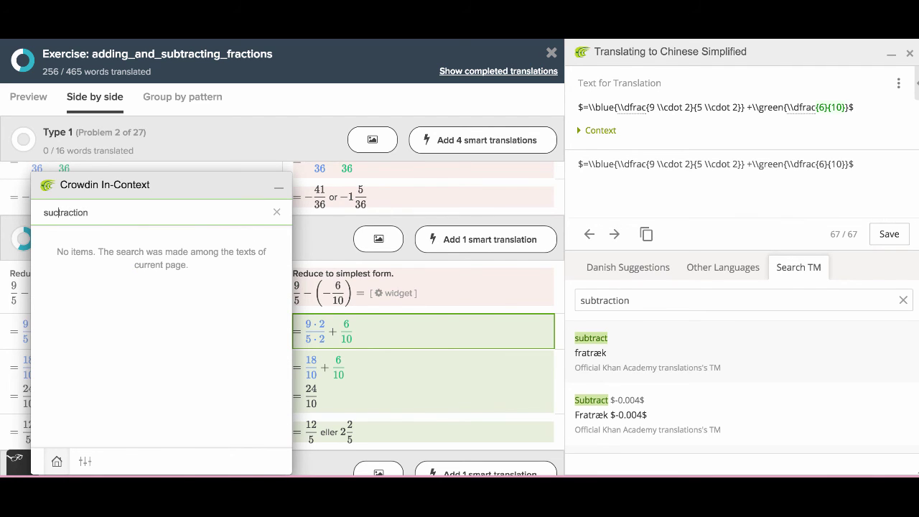
key("BackSpace")
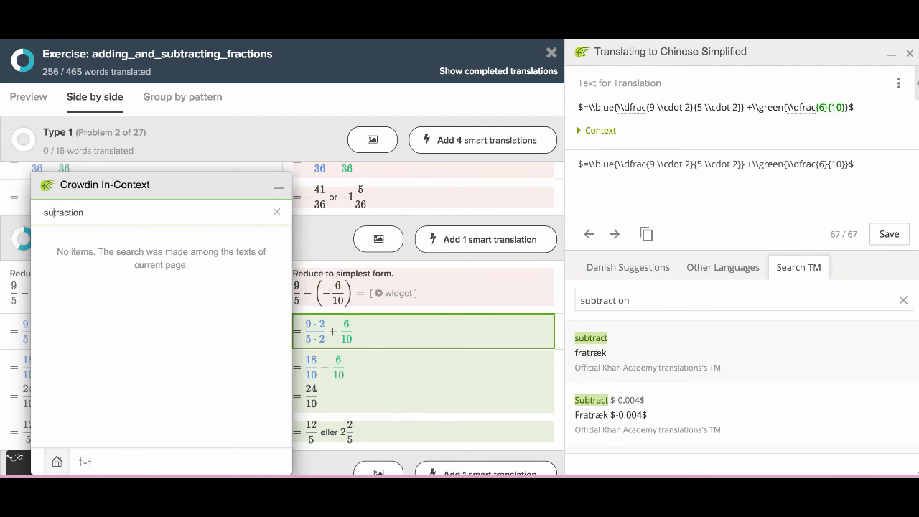
Change the In-Context translation language from Danish to Polish
left_click(85, 463)
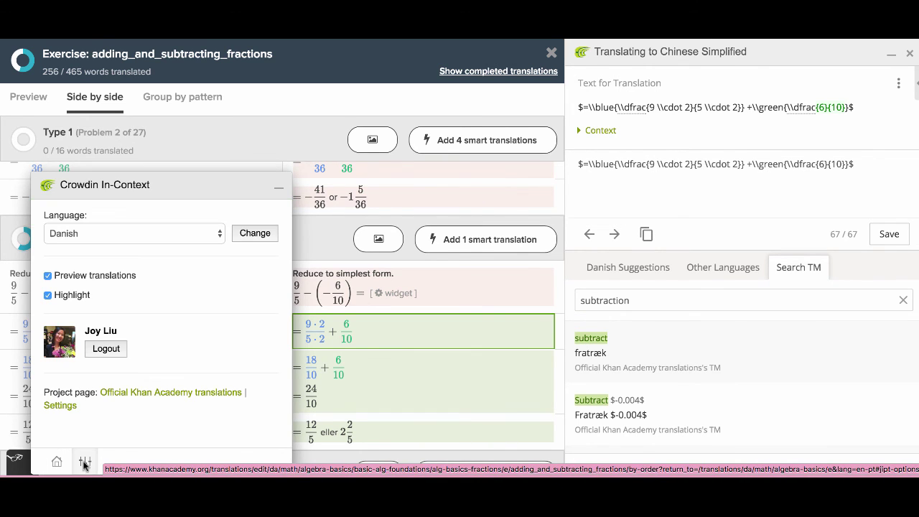
left_click(182, 234)
scroll(150, 355, "down", 2)
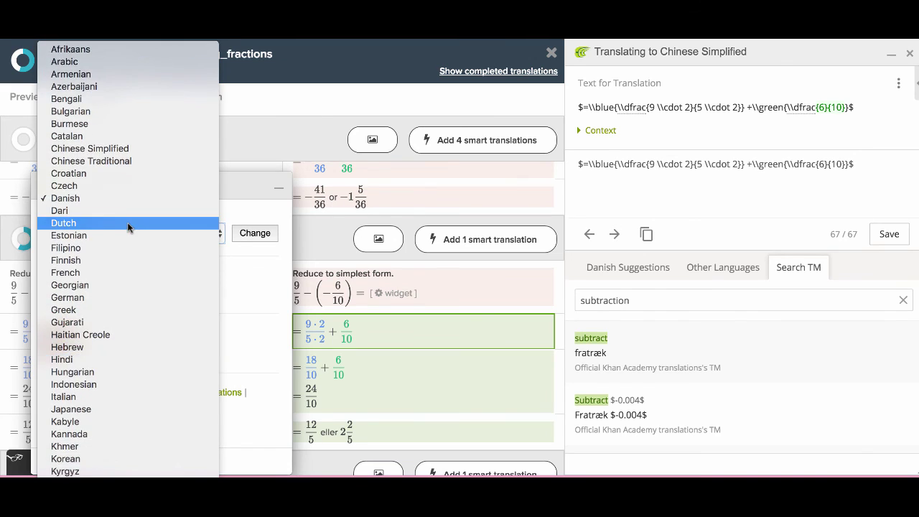
scroll(128, 227, "down", 5)
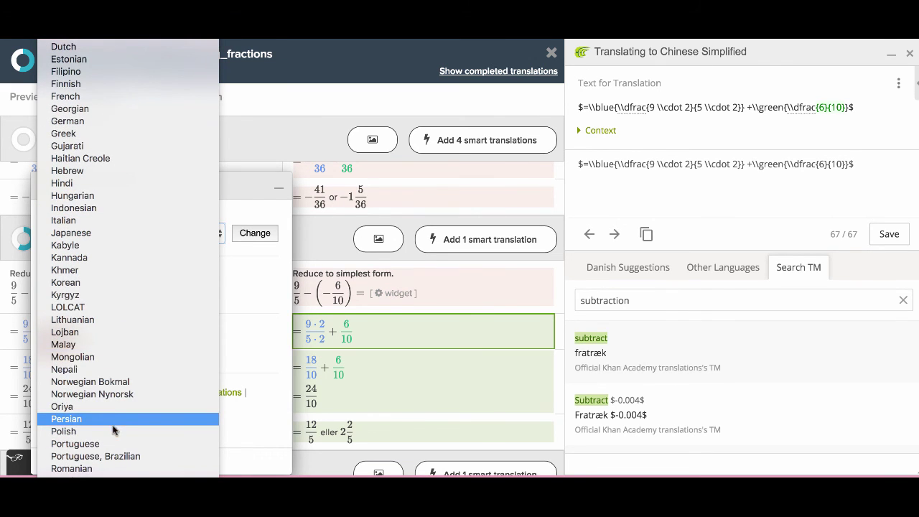
left_click(114, 431)
left_click(255, 236)
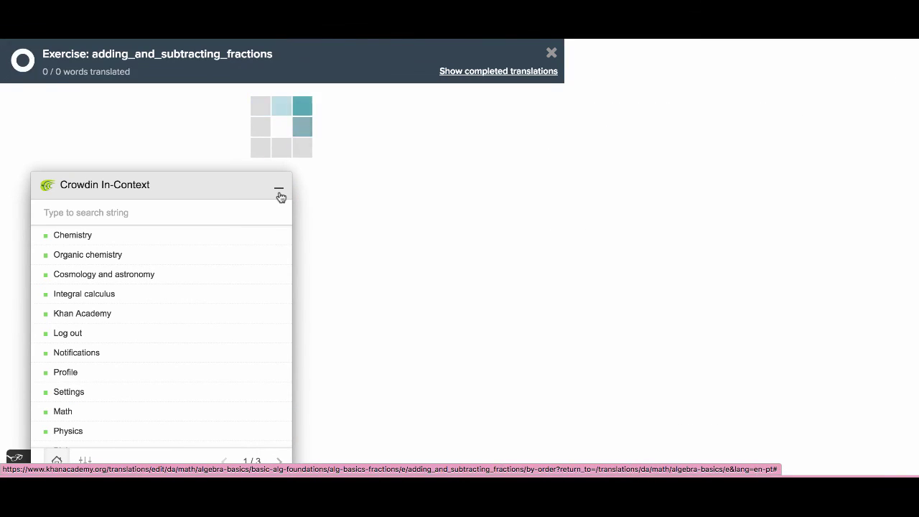
Show the exercise's completed Polish translations and reopen the settings to confirm Polish
left_click(278, 189)
left_click(507, 72)
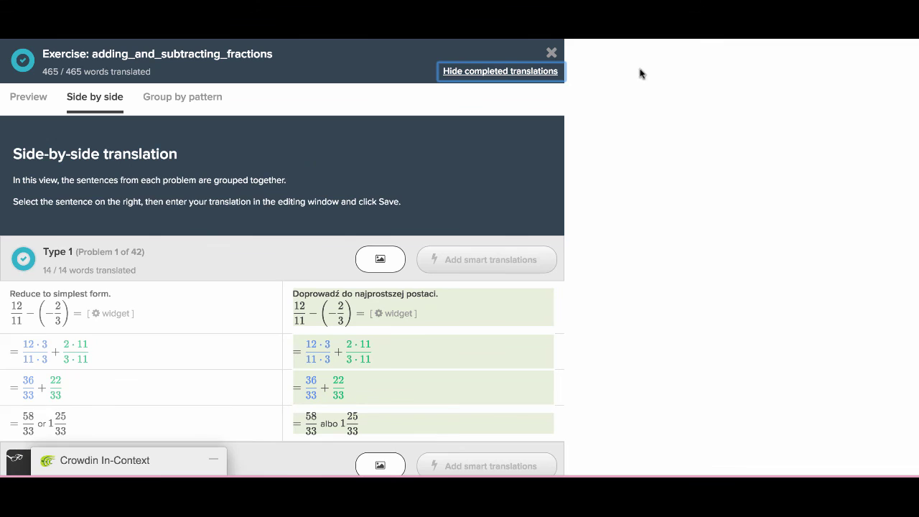
left_click(153, 464)
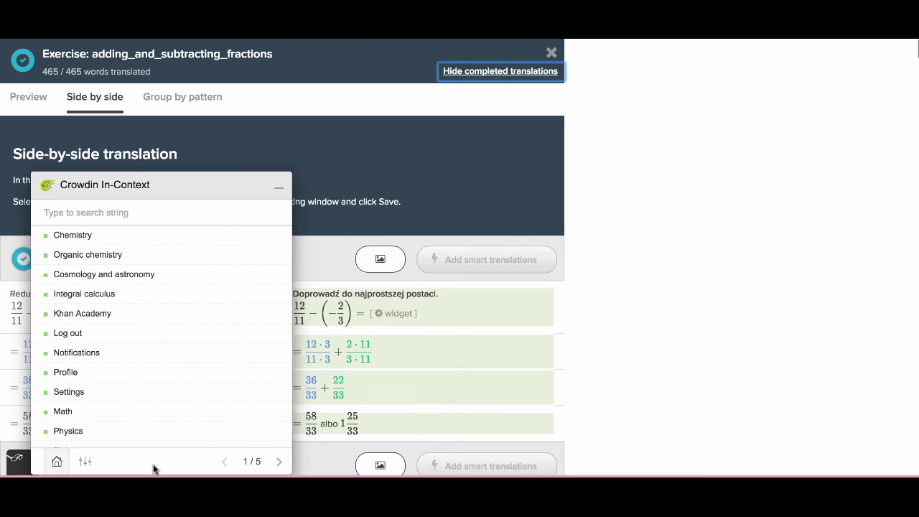
left_click(84, 463)
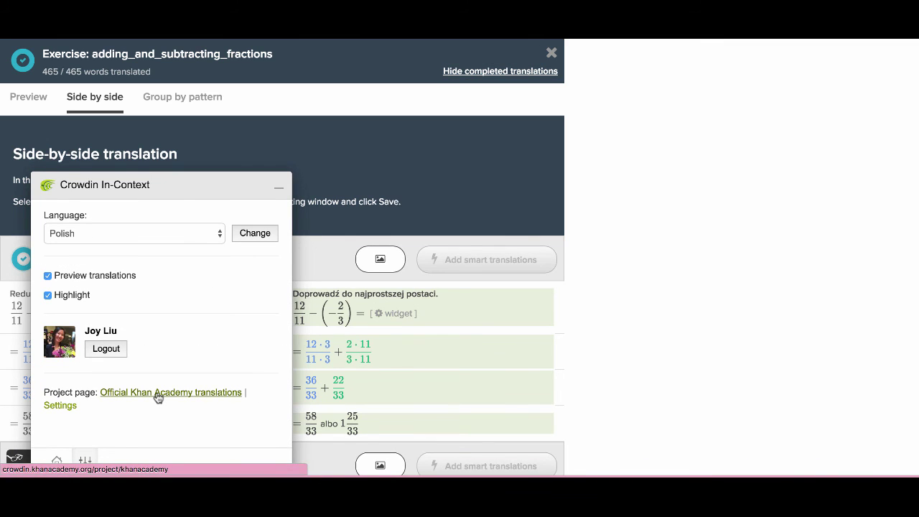